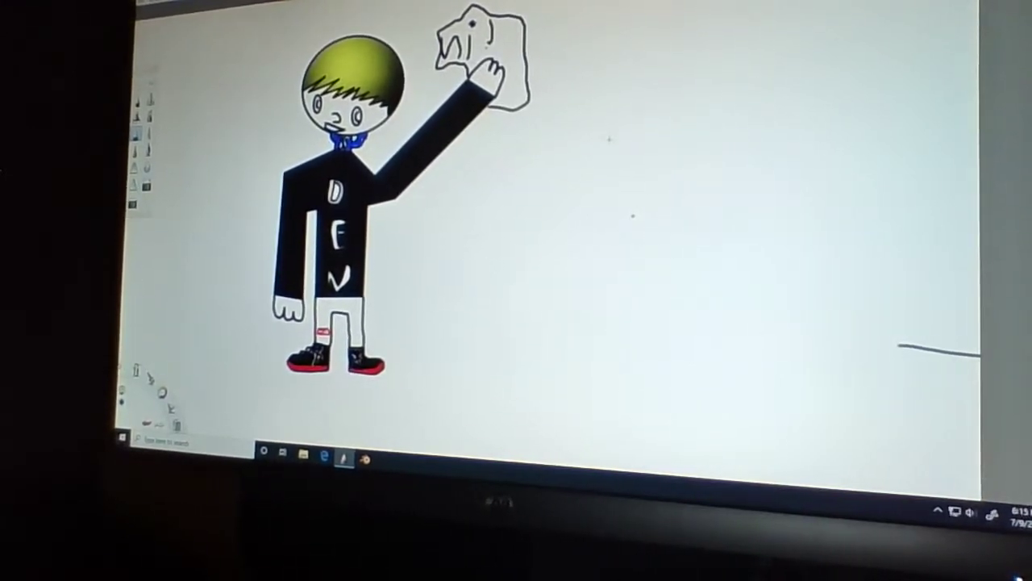
Step: Draw and undo a blue test scribble, then open and close a file browser
mouse_move(609, 143)
mouse_down()
mouse_move(661, 173)
mouse_move(706, 150)
mouse_move(758, 89)
mouse_move(786, 125)
mouse_move(774, 56)
mouse_move(799, 45)
mouse_up()
key(ctrl+z)
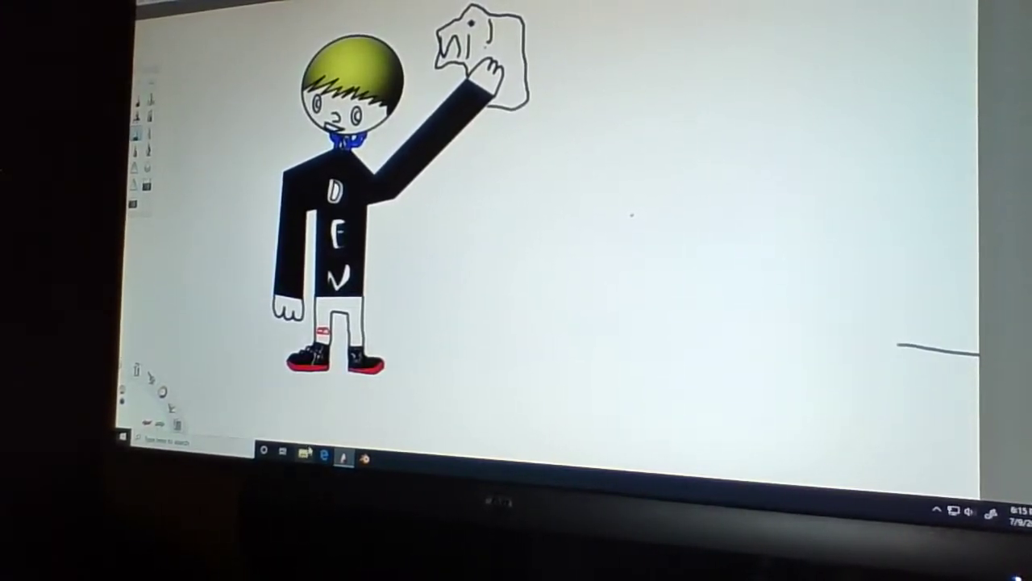
click(303, 455)
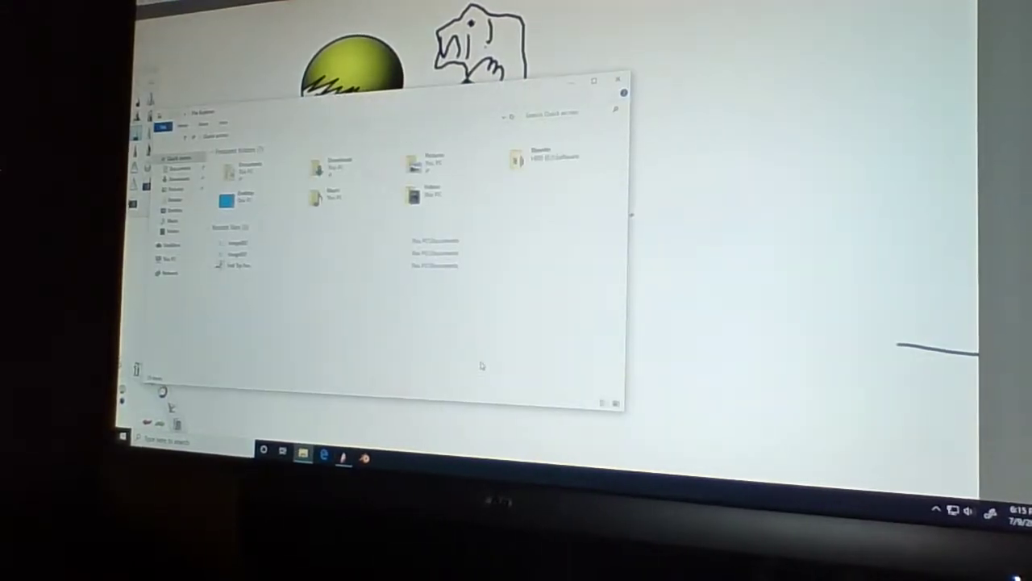
click(623, 81)
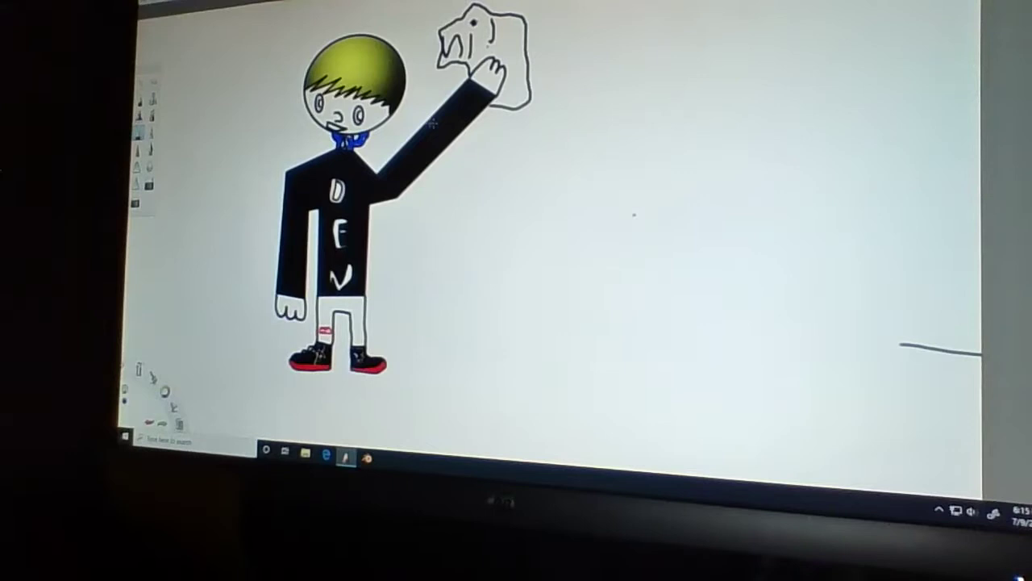
Step: Draw a blue checkmark and short stroke at the canvas top, then undo them
drag(584, 101, 729, 4)
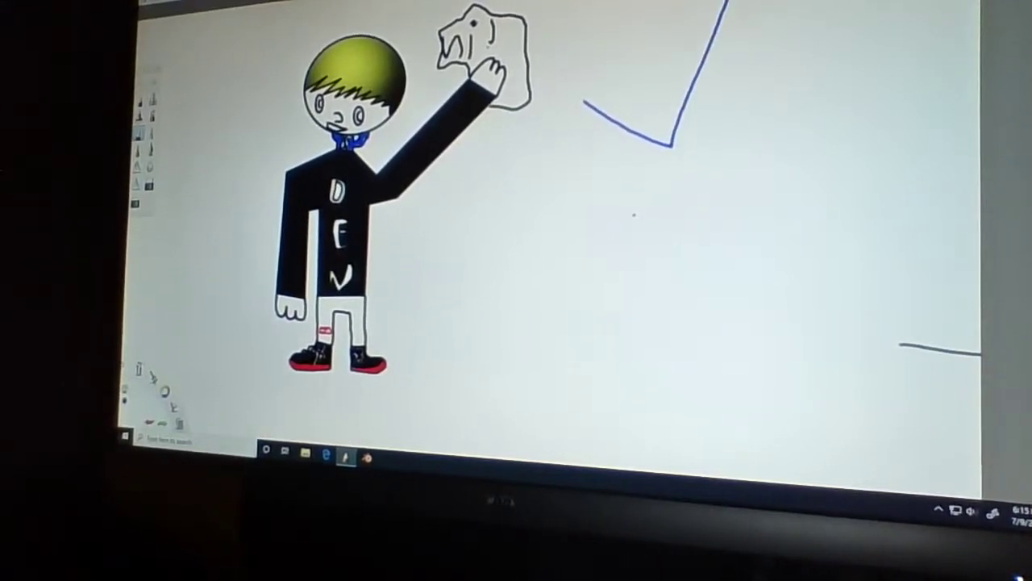
drag(768, 2, 772, 10)
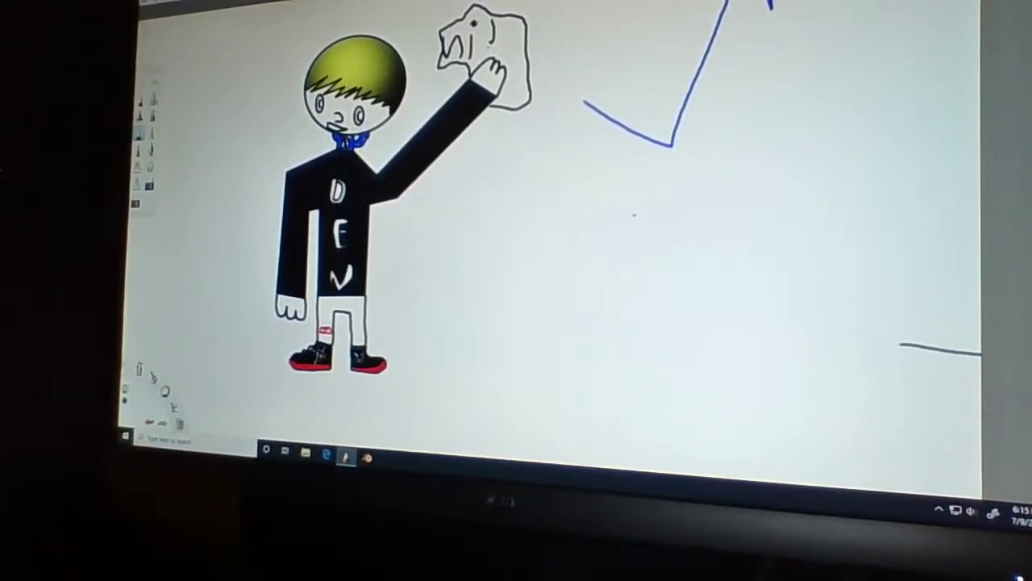
key(ctrl+z)
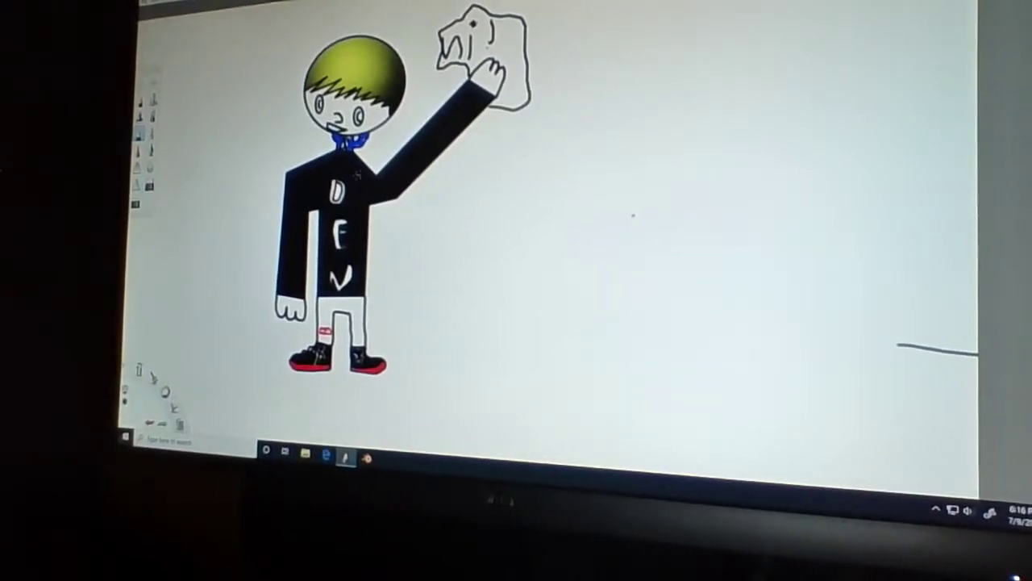
Step: Draw a blue horizontal line with three short strokes above it, then undo two
drag(621, 149, 865, 160)
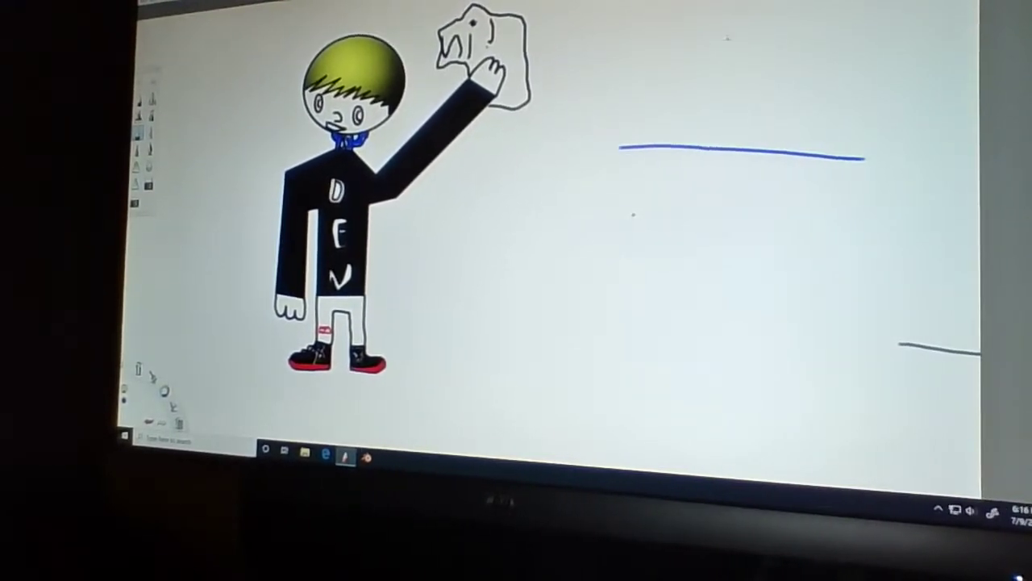
drag(692, 40, 706, 79)
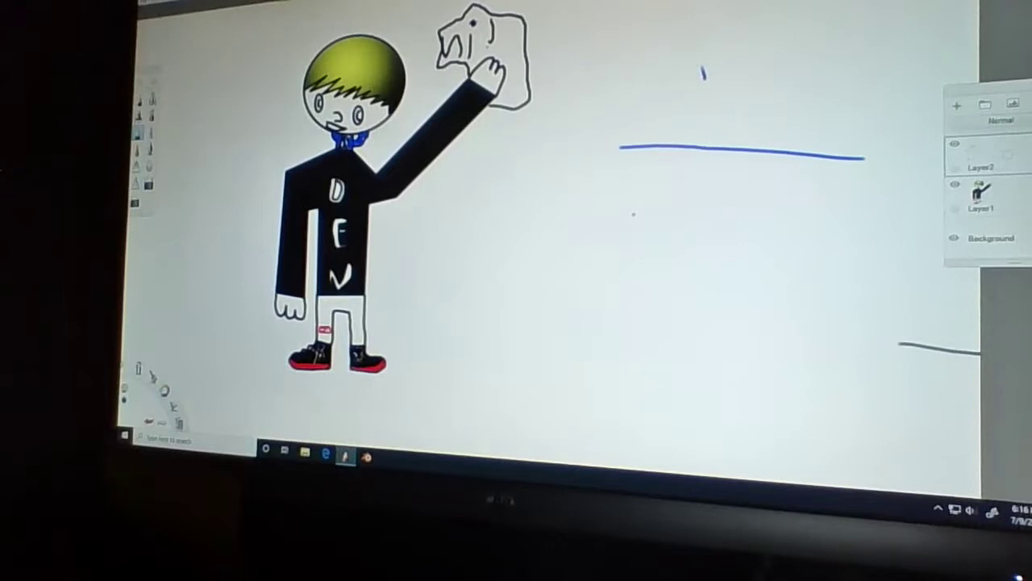
drag(751, 53, 779, 87)
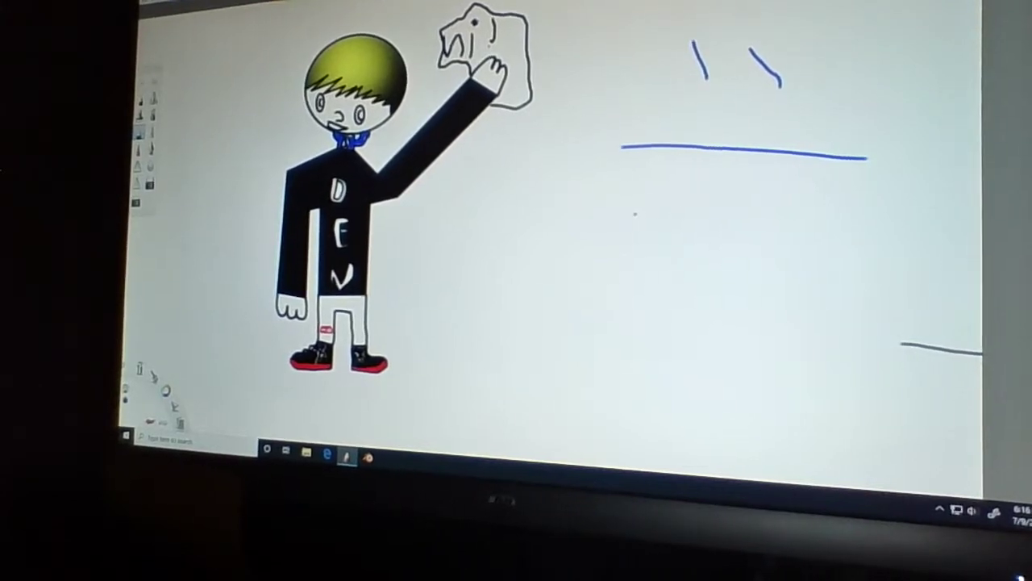
mouse_move(800, 7)
mouse_down()
mouse_move(803, 42)
mouse_move(815, 16)
mouse_move(867, 28)
mouse_up()
key(ctrl+z)
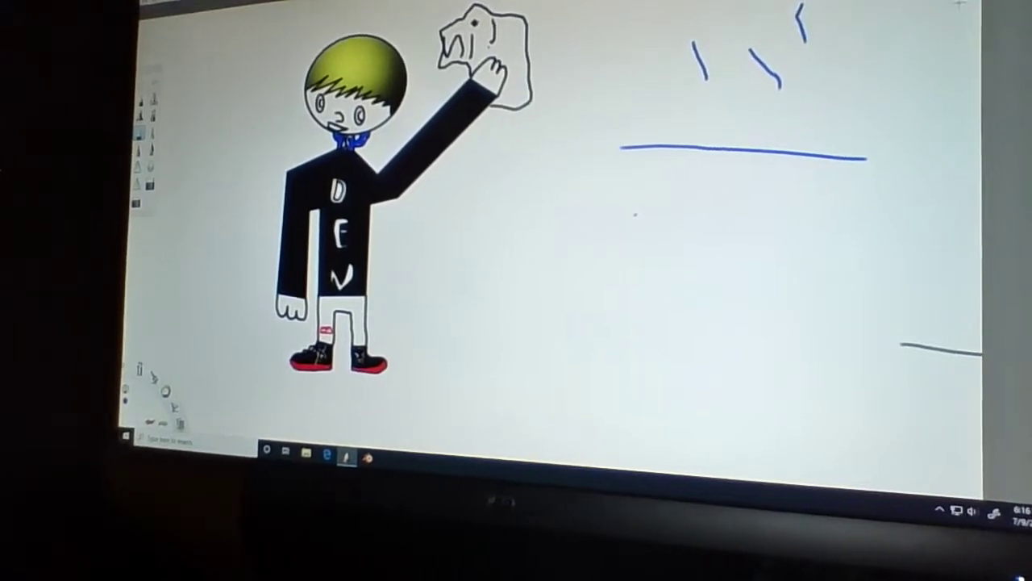
key(ctrl+z)
key(ctrl+z)
key(ctrl+z)
key(ctrl+z)
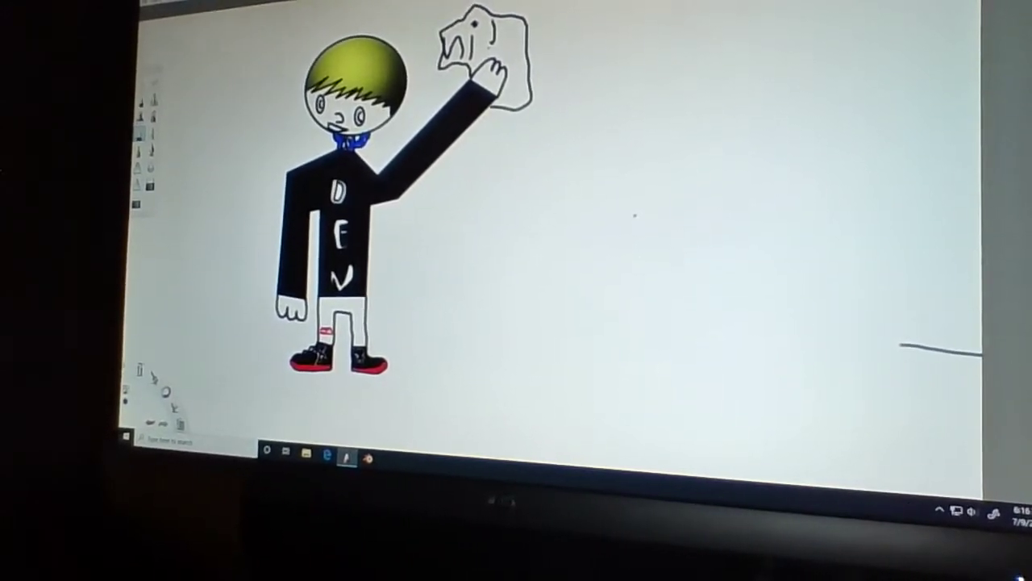
Step: Handwrite the letters 'Bhor…' right of the boy and undo the last two strokes
drag(627, 152, 621, 224)
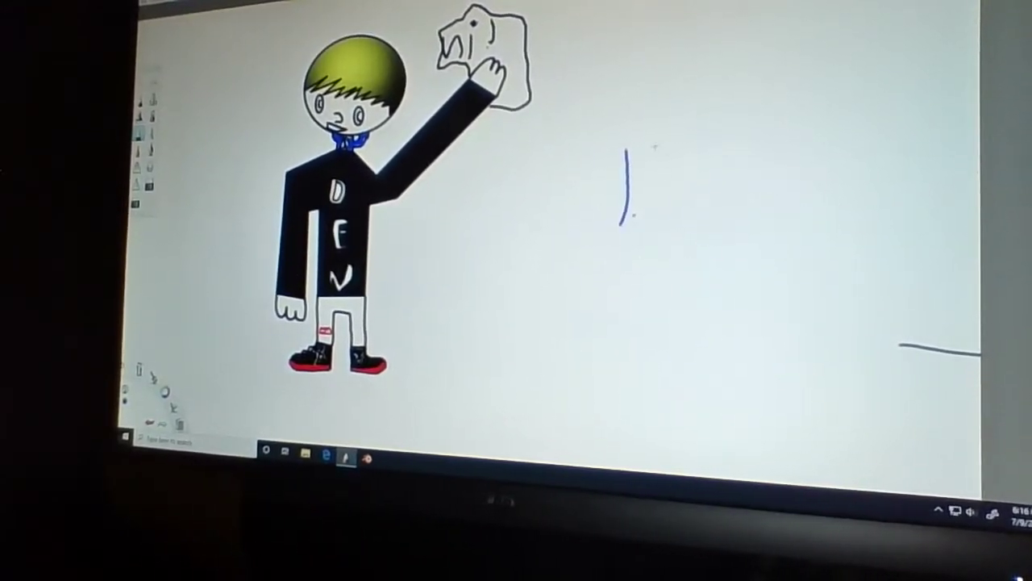
drag(626, 151, 631, 273)
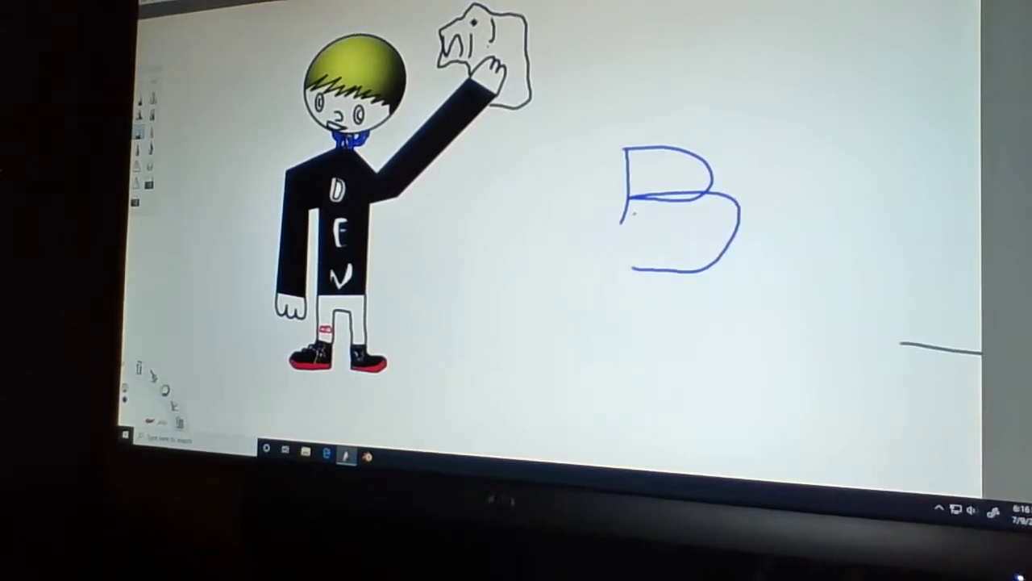
mouse_move(776, 171)
mouse_down()
mouse_move(779, 242)
mouse_move(808, 271)
mouse_up()
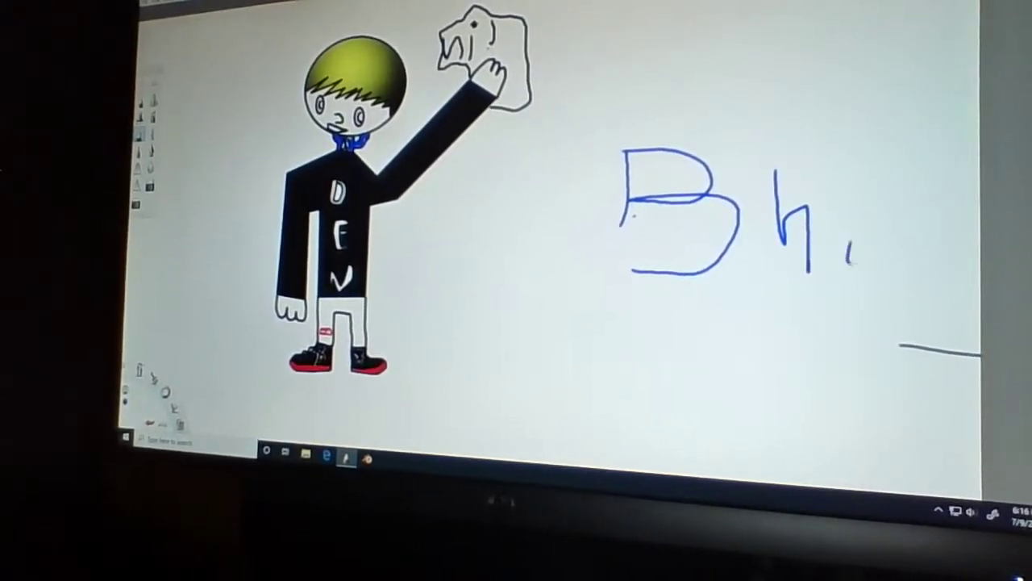
drag(853, 234, 855, 262)
mouse_move(879, 205)
mouse_down()
mouse_move(883, 266)
mouse_move(940, 230)
mouse_move(928, 286)
mouse_up()
drag(932, 246, 944, 299)
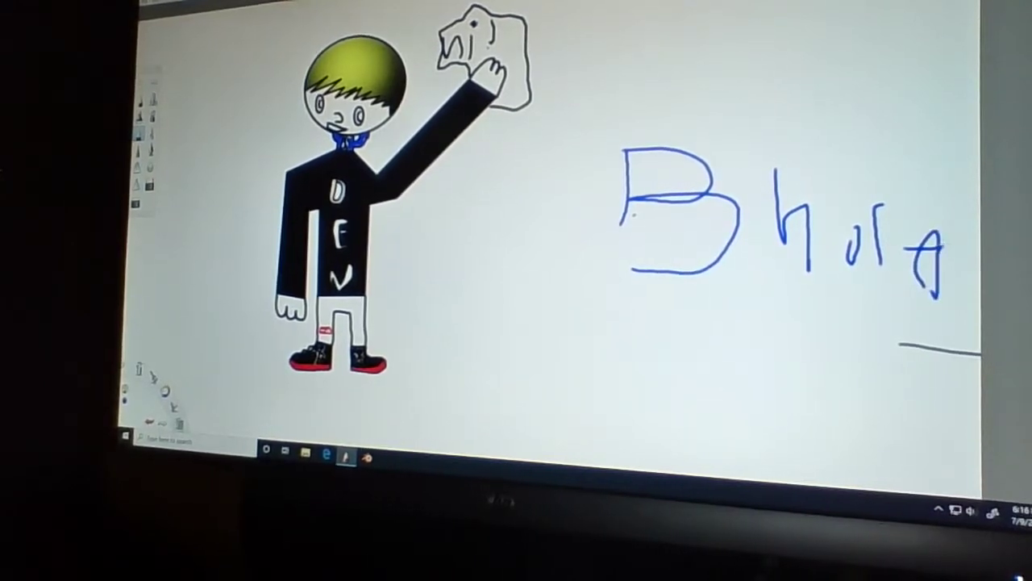
drag(944, 242, 977, 305)
key(ctrl+z)
key(ctrl+z)
key(ctrl+z)
key(ctrl+z)
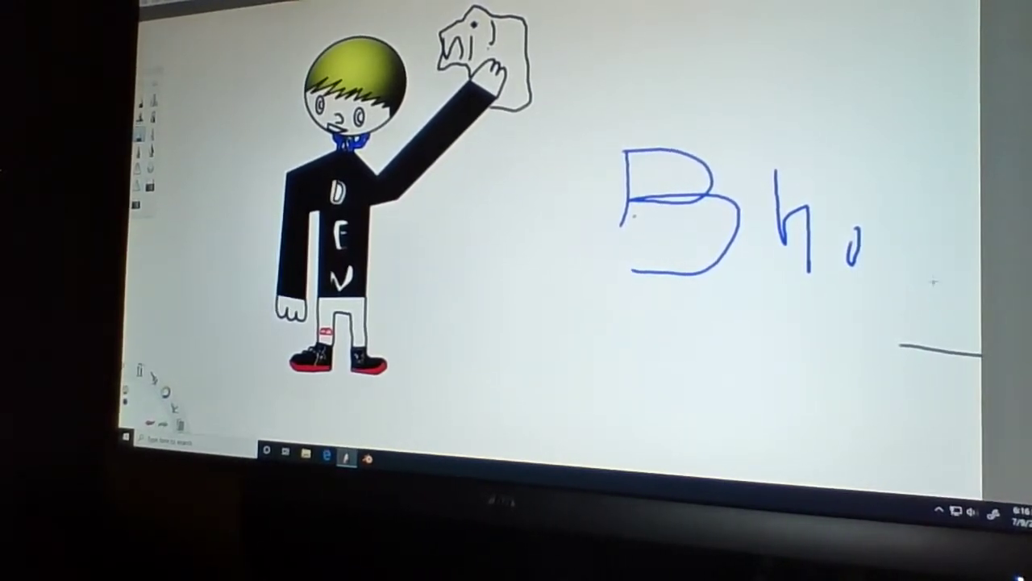
key(ctrl+z)
key(ctrl+z)
key(ctrl+z)
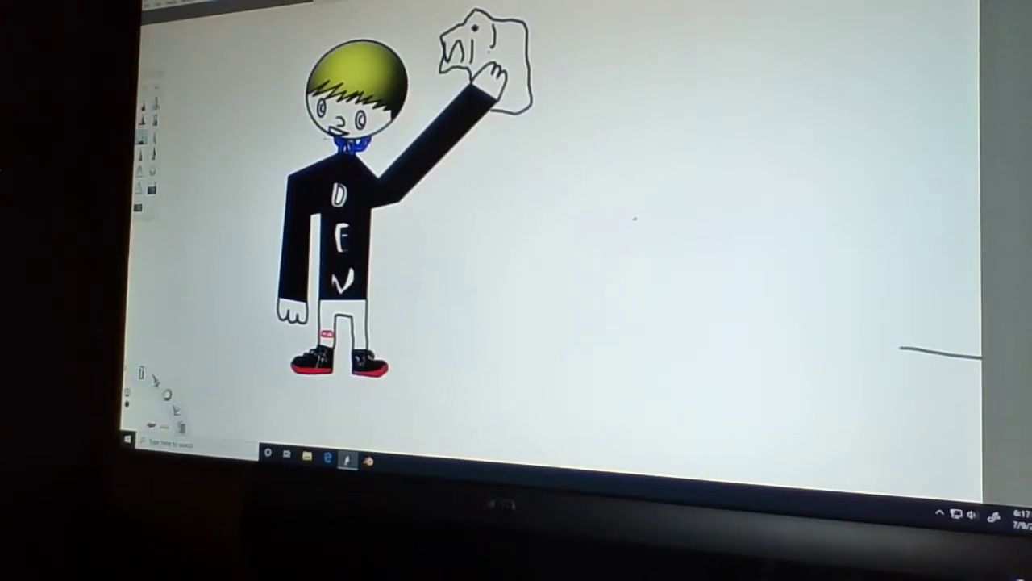
Step: Sketch curved, boot-shaped, angled and diagonal doodles right of the boy, then undo the latest
drag(816, 156, 771, 151)
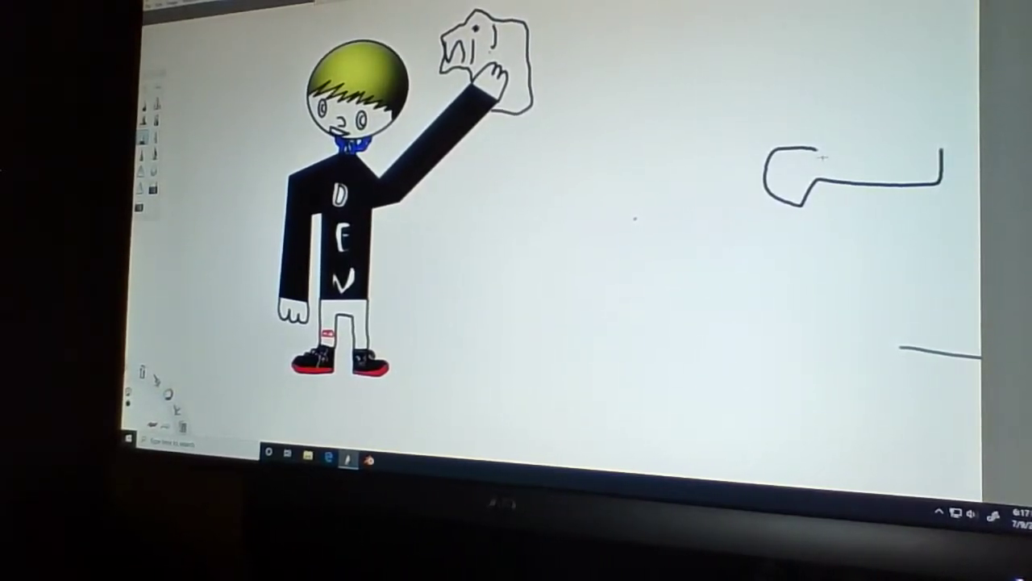
drag(847, 166, 906, 144)
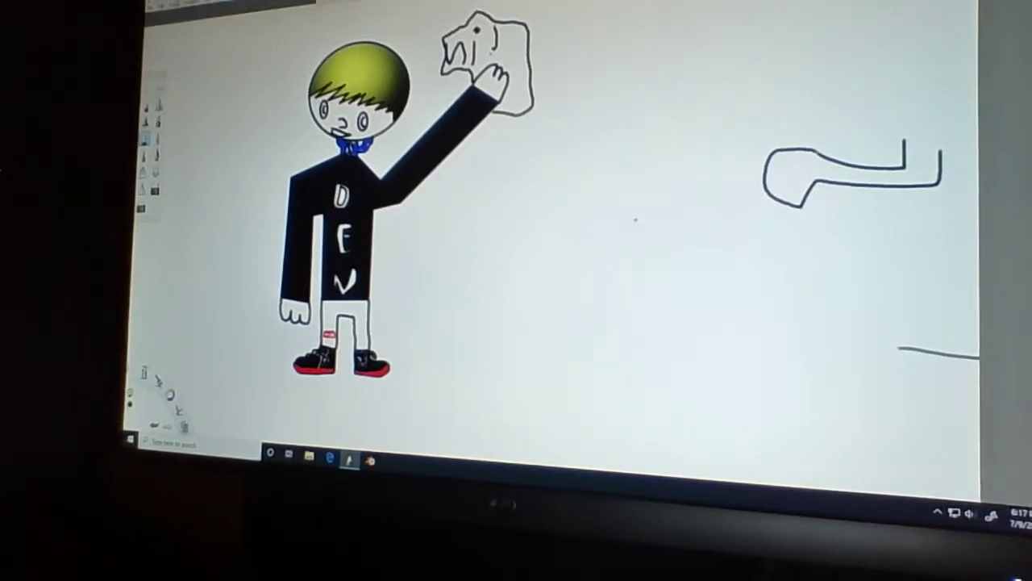
mouse_move(726, 152)
mouse_down()
mouse_move(746, 163)
mouse_move(686, 222)
mouse_up()
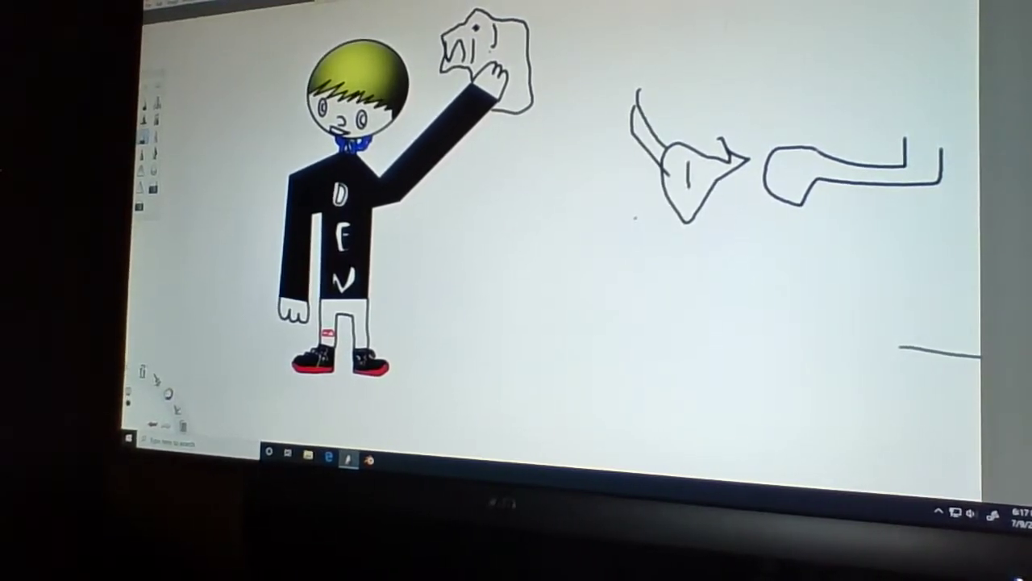
mouse_move(713, 99)
mouse_down()
mouse_move(752, 7)
mouse_move(807, 121)
mouse_up()
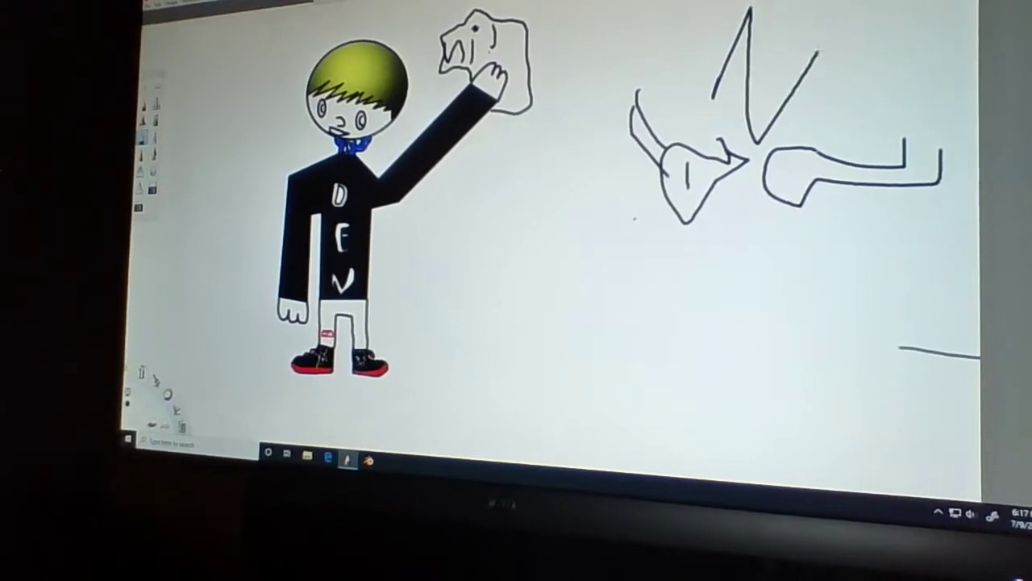
key(ctrl+z)
key(ctrl+z)
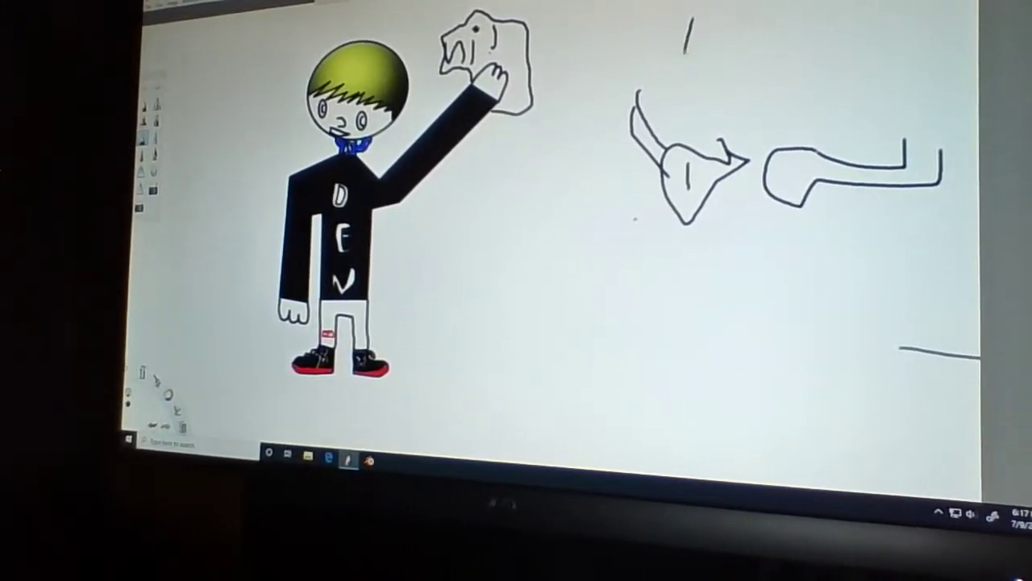
Step: Draw an open rectangle at top right, undo the doodles, and briefly redo one
drag(695, 15, 805, 1)
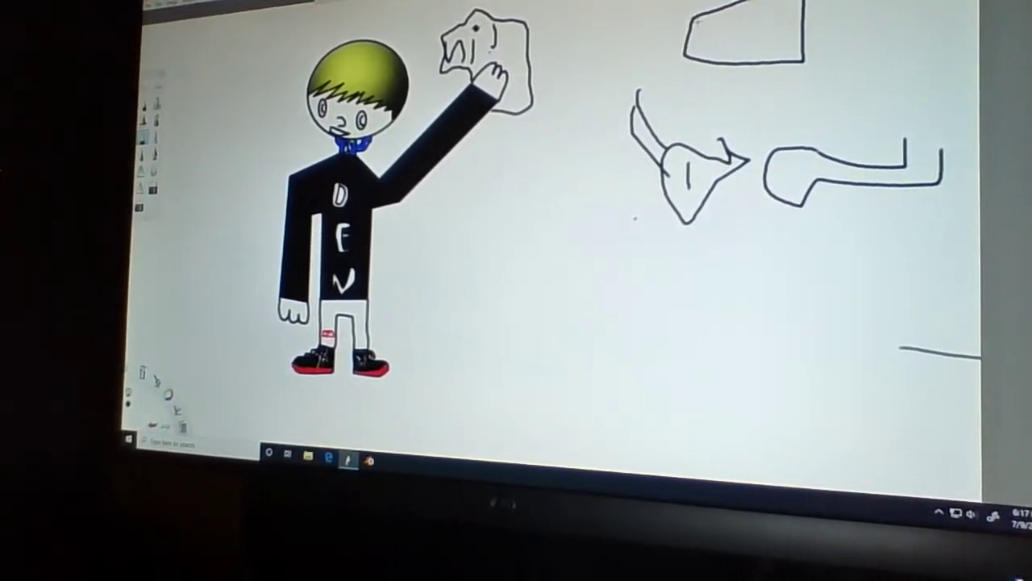
key(ctrl+z)
key(ctrl+z)
key(ctrl+z)
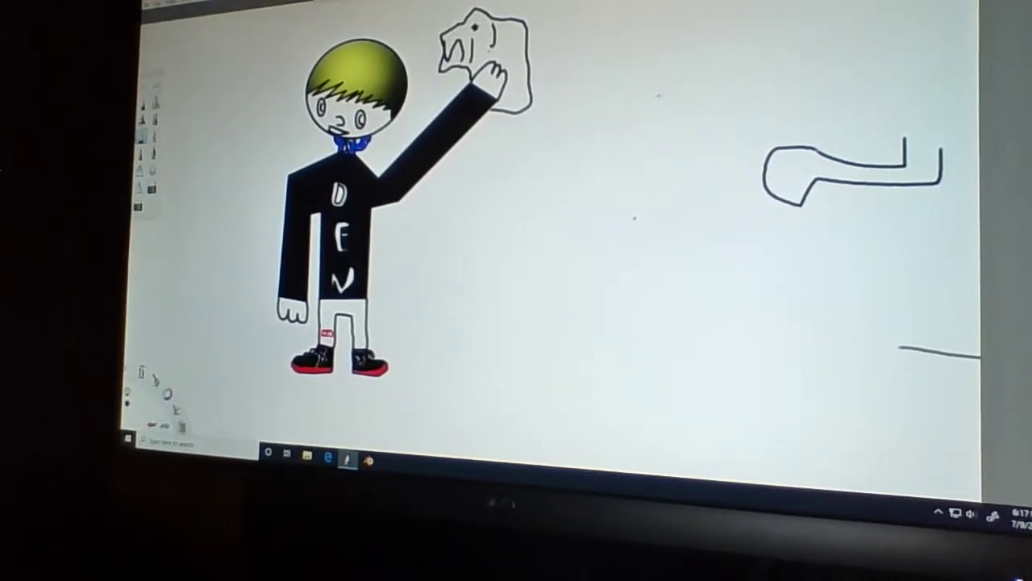
key(ctrl+z)
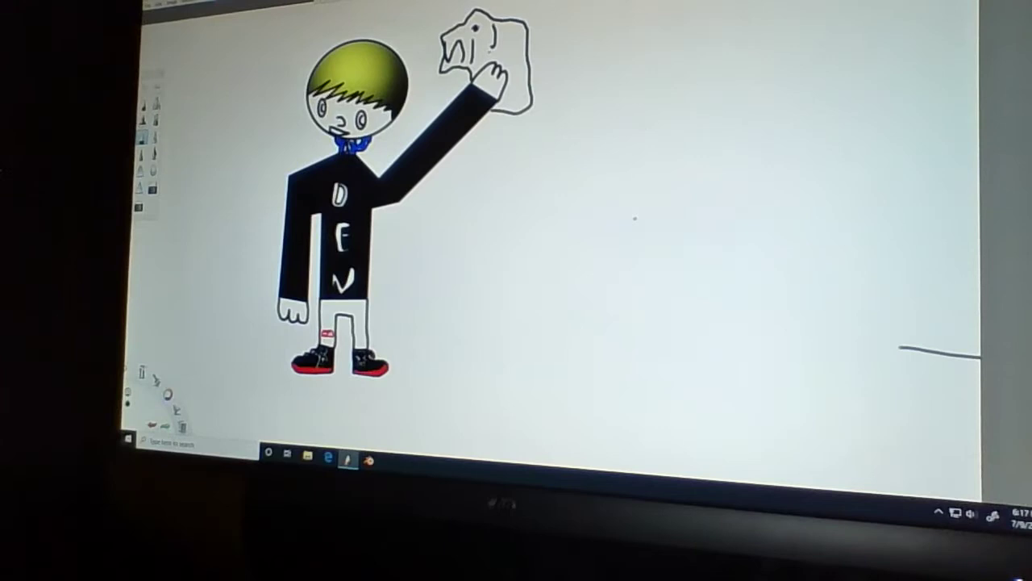
key(ctrl+y)
key(ctrl+z)
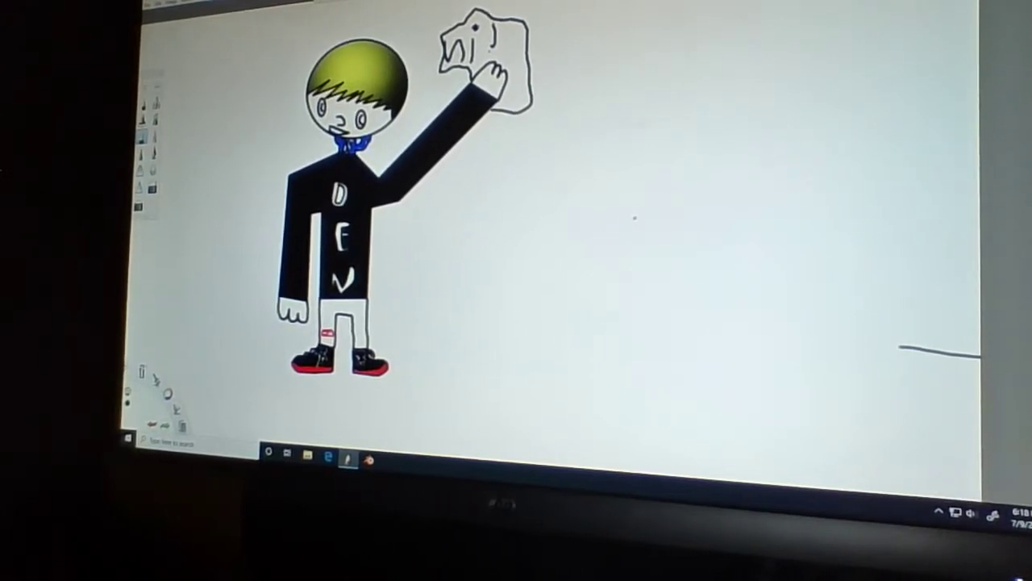
drag(709, 45, 637, 282)
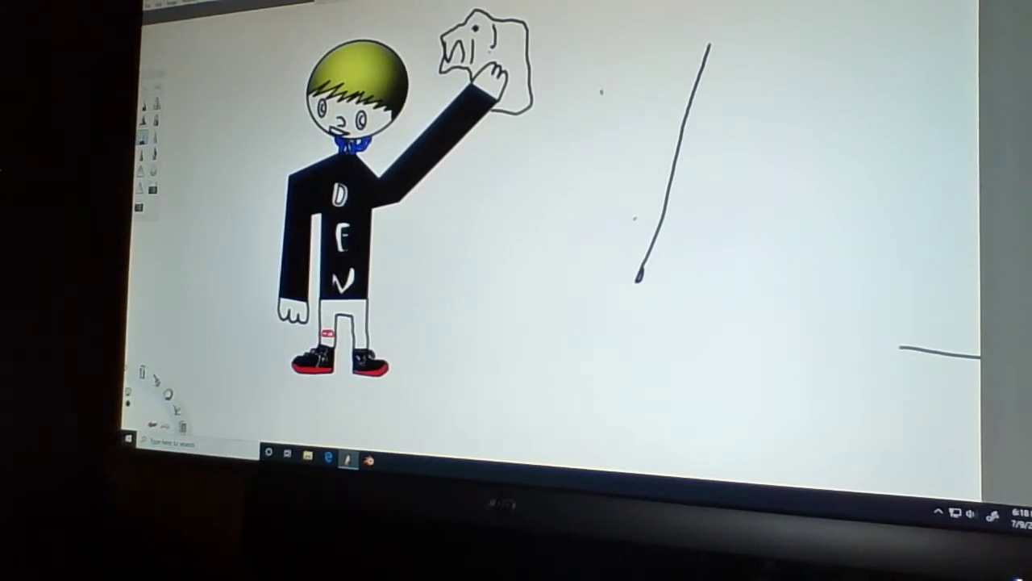
drag(600, 90, 730, 242)
key(ctrl+z)
key(ctrl+z)
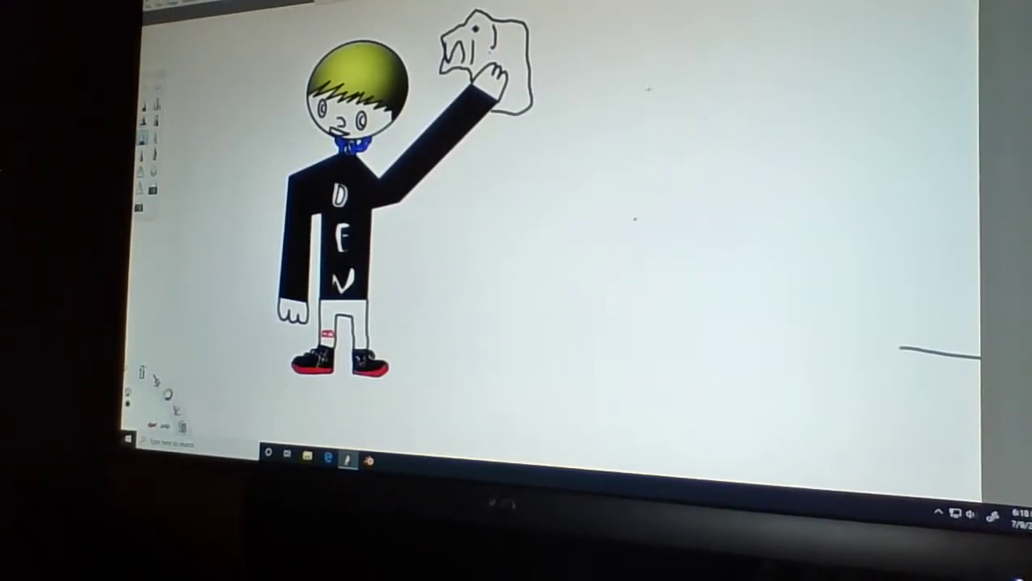
drag(730, 15, 728, 142)
drag(681, 81, 845, 71)
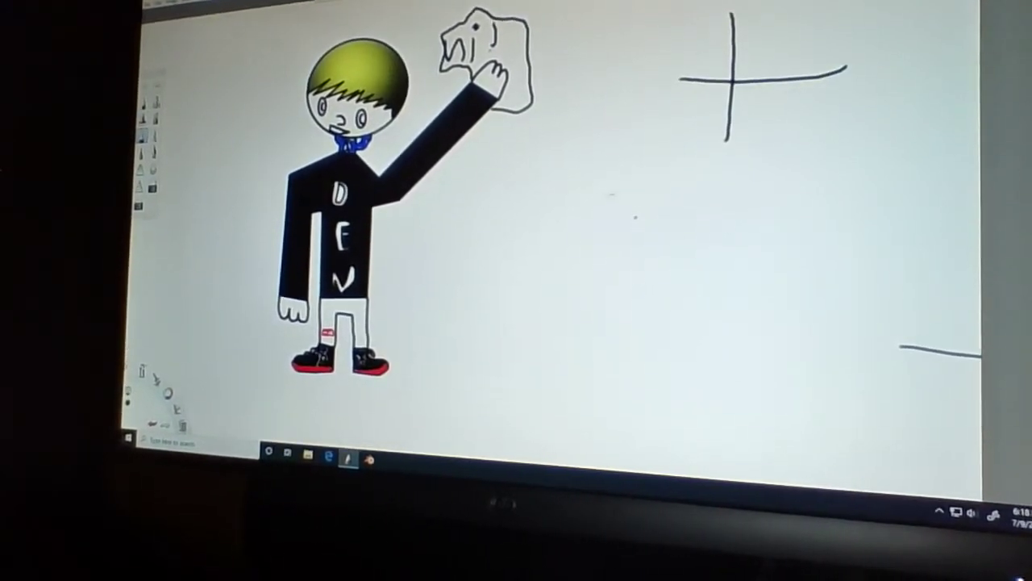
drag(578, 232, 649, 125)
drag(649, 125, 657, 216)
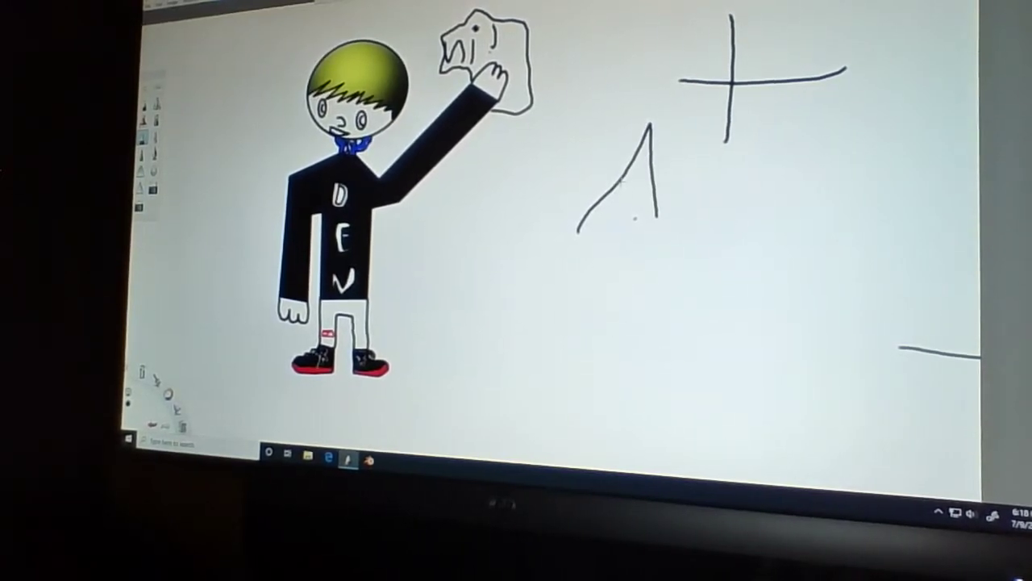
drag(603, 187, 655, 182)
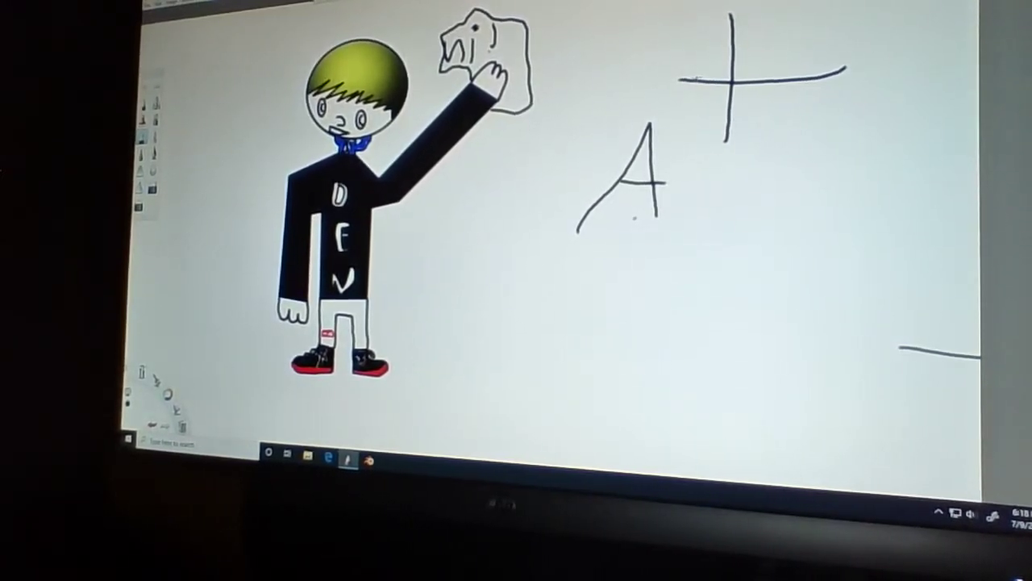
key(ctrl+z)
key(ctrl+z)
key(ctrl+z)
key(ctrl+z)
key(ctrl+z)
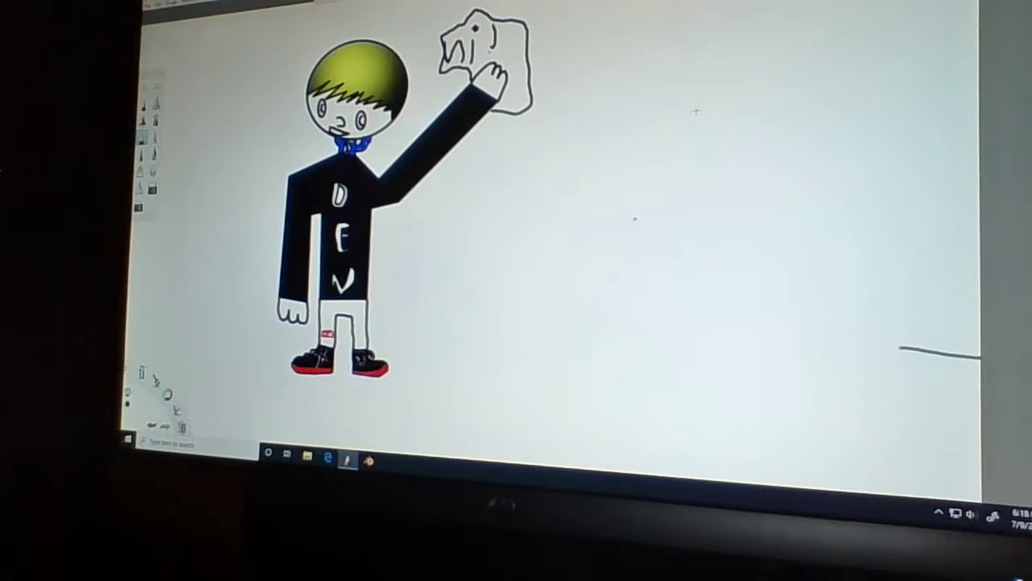
mouse_move(589, 184)
mouse_down()
mouse_move(617, 119)
mouse_move(649, 186)
mouse_up()
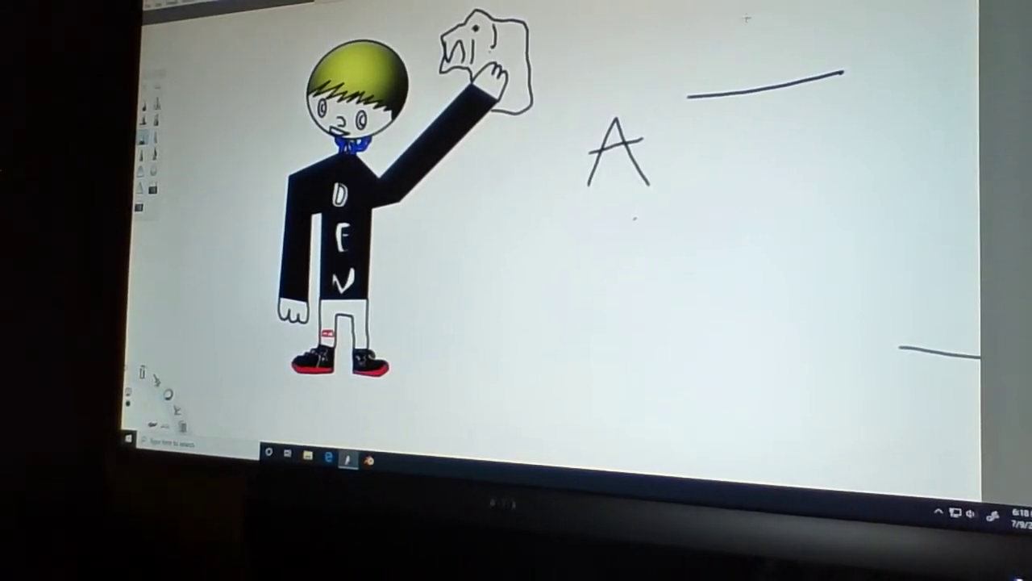
drag(738, 2, 751, 325)
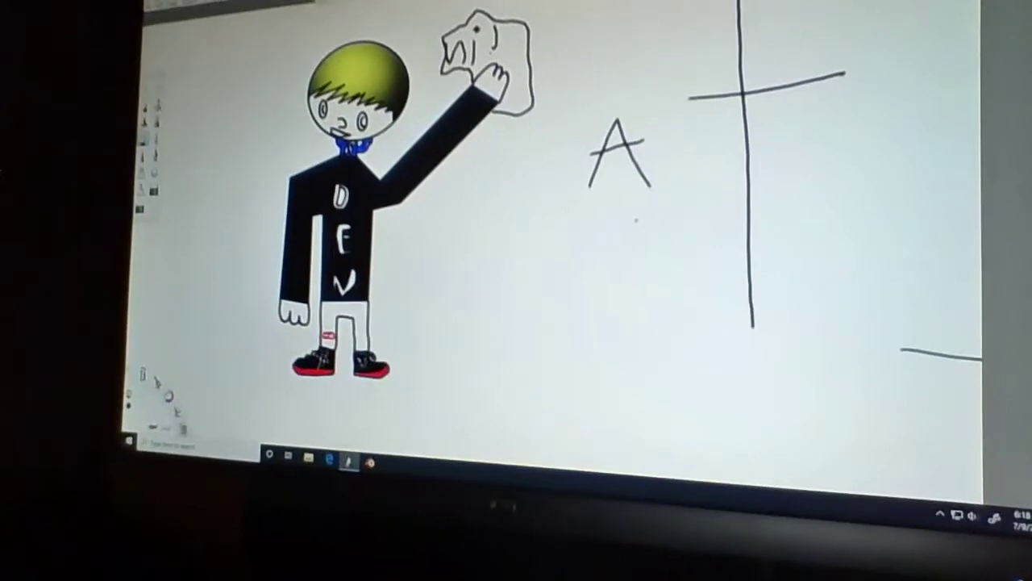
key(ctrl+z)
key(ctrl+z)
key(ctrl+z)
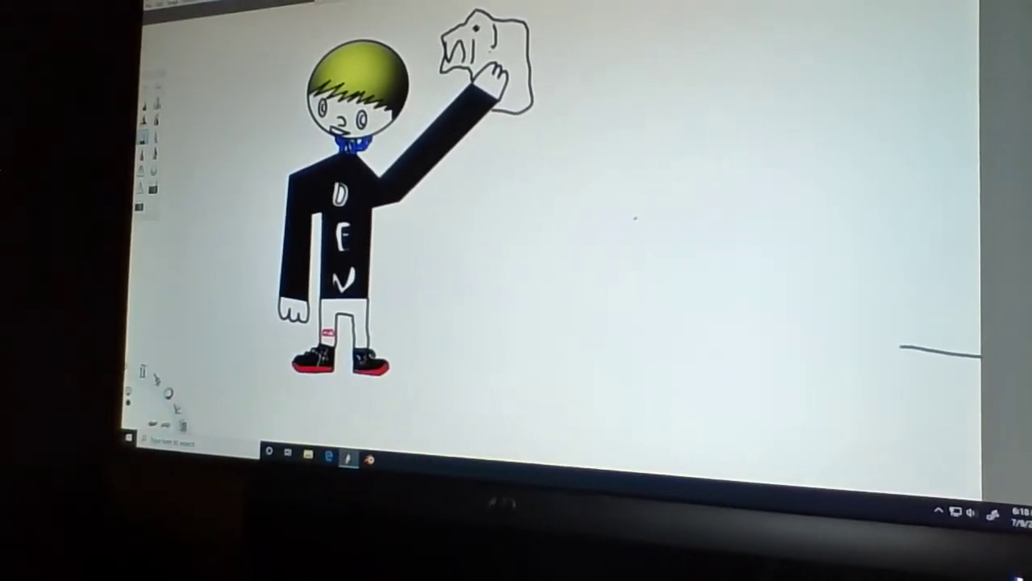